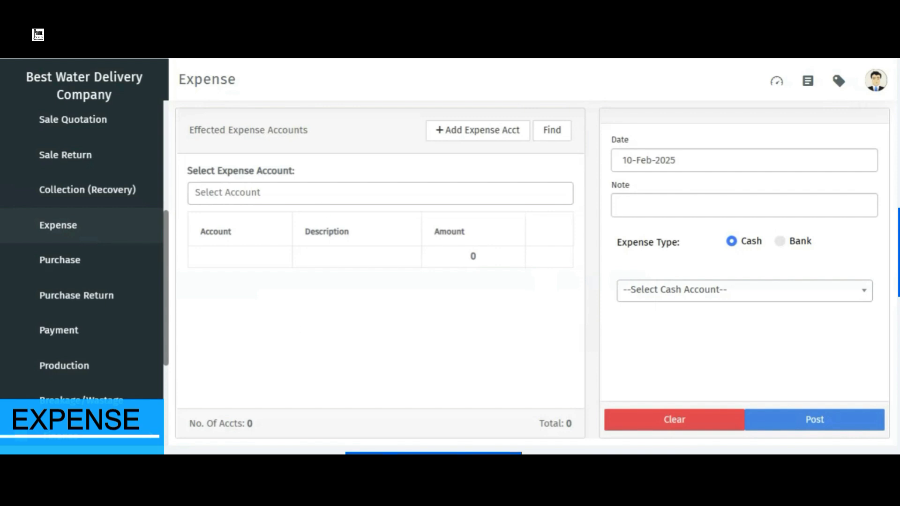
Step: Create and save a new expense account named Fuel Bolan
left_click(227, 192)
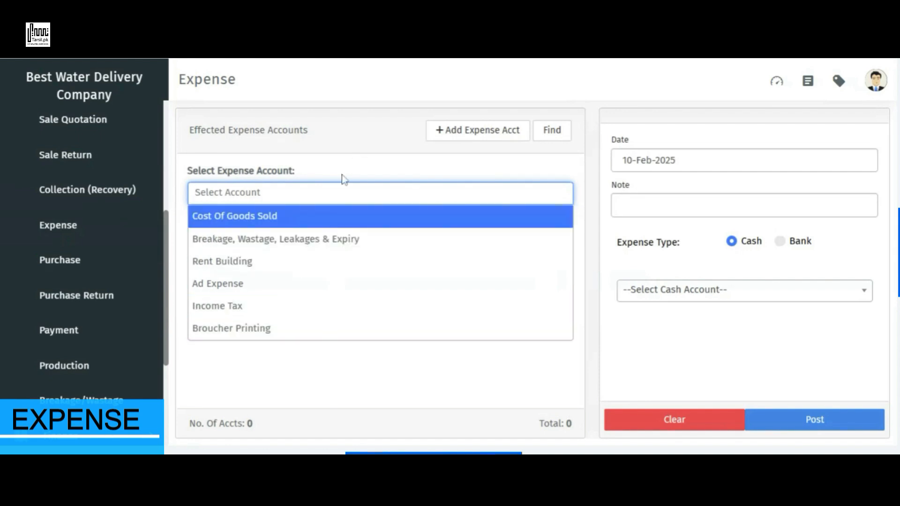
left_click(344, 179)
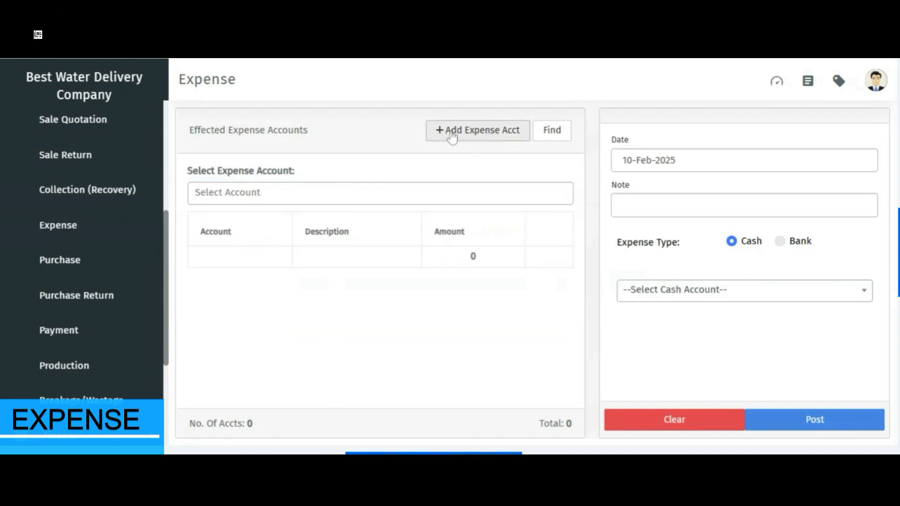
left_click(478, 138)
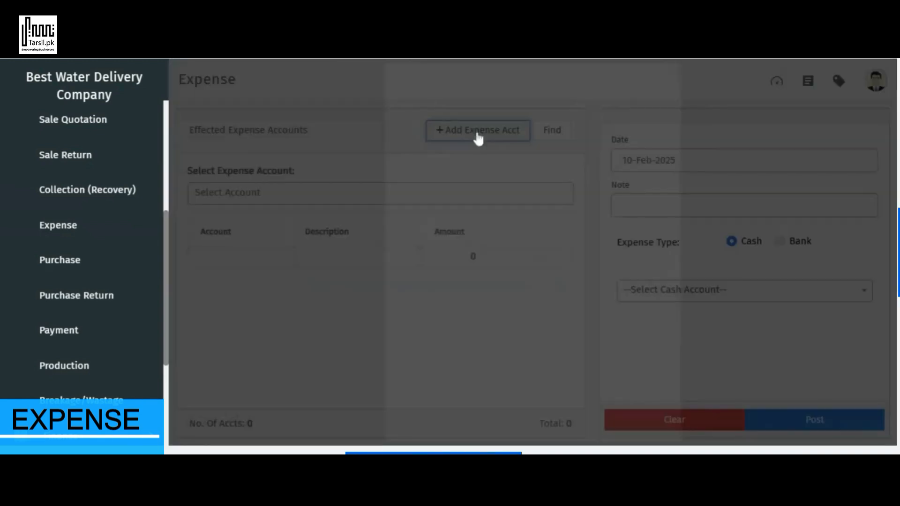
left_click(408, 159)
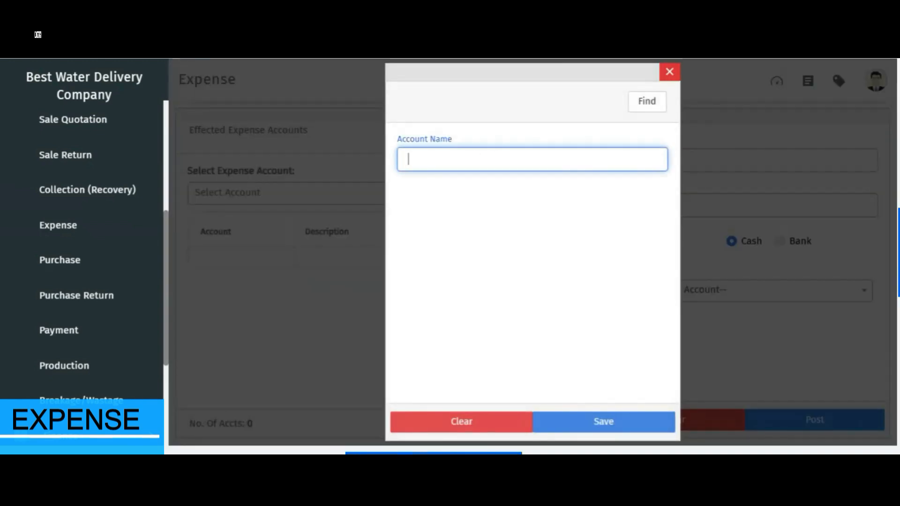
type("Fuel")
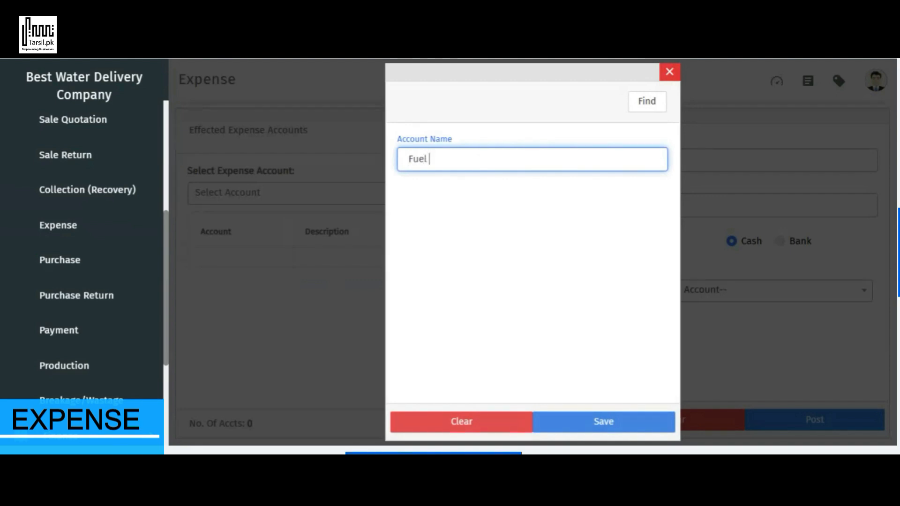
type(" B")
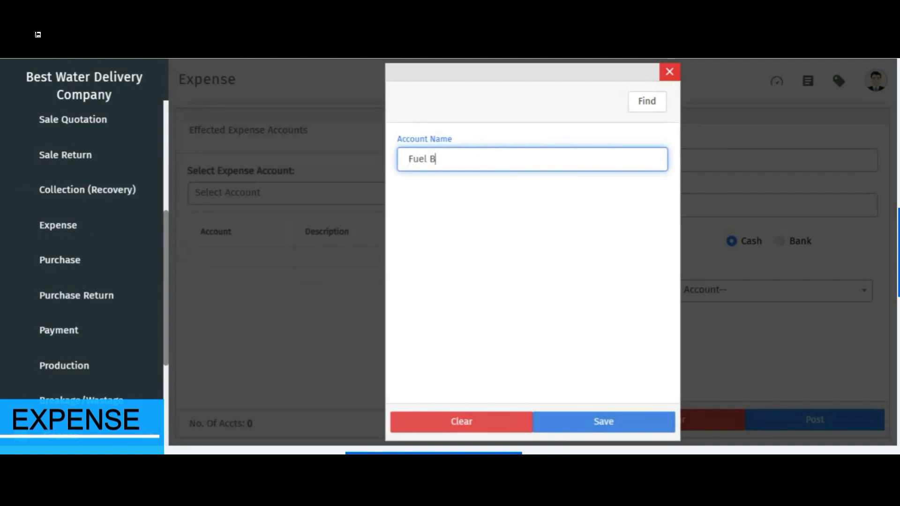
type("olan")
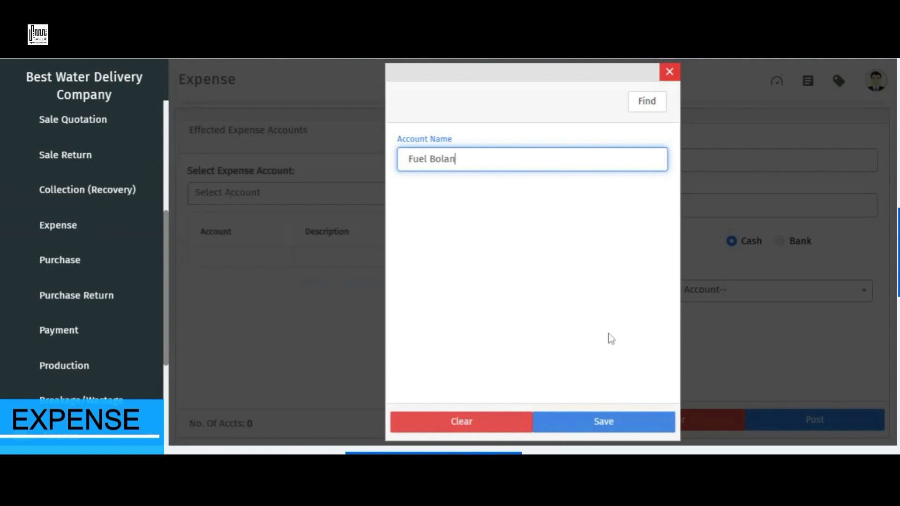
left_click(598, 424)
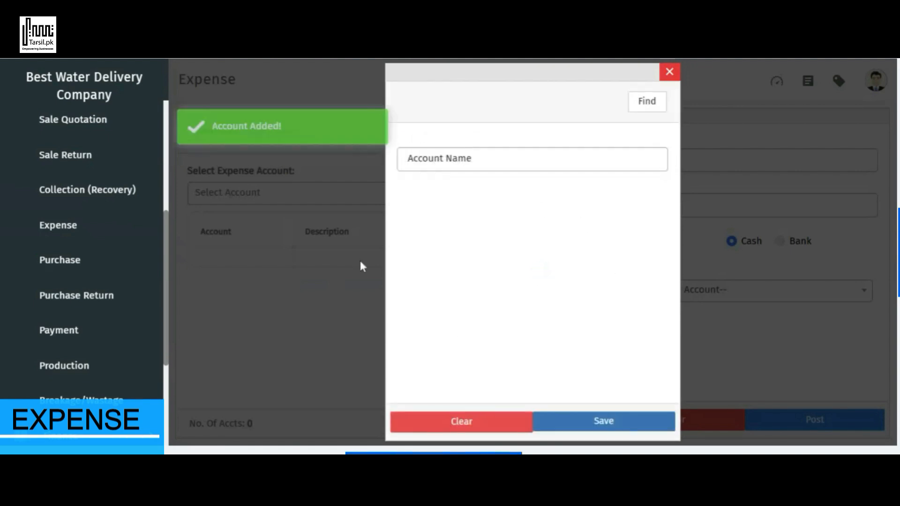
Step: Create and save another expense account named Maintenance Bolan
left_click(421, 159)
type("M")
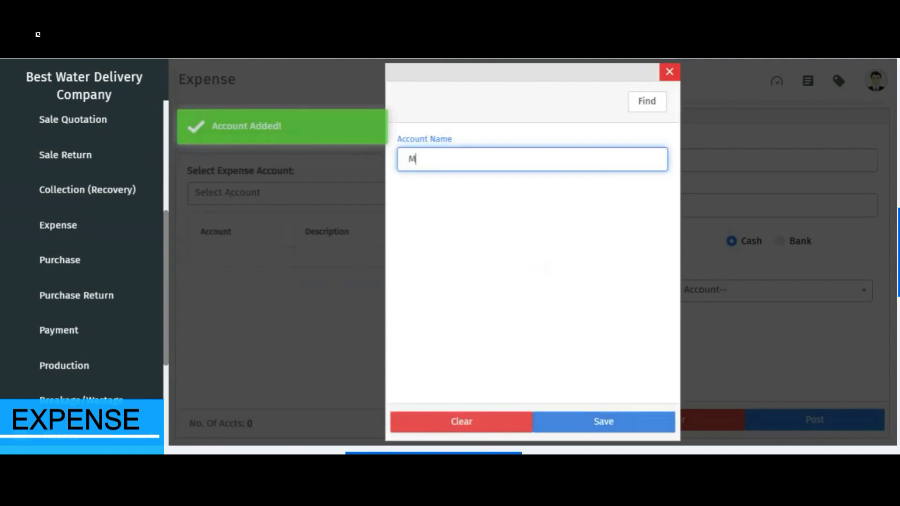
type("aintenance B")
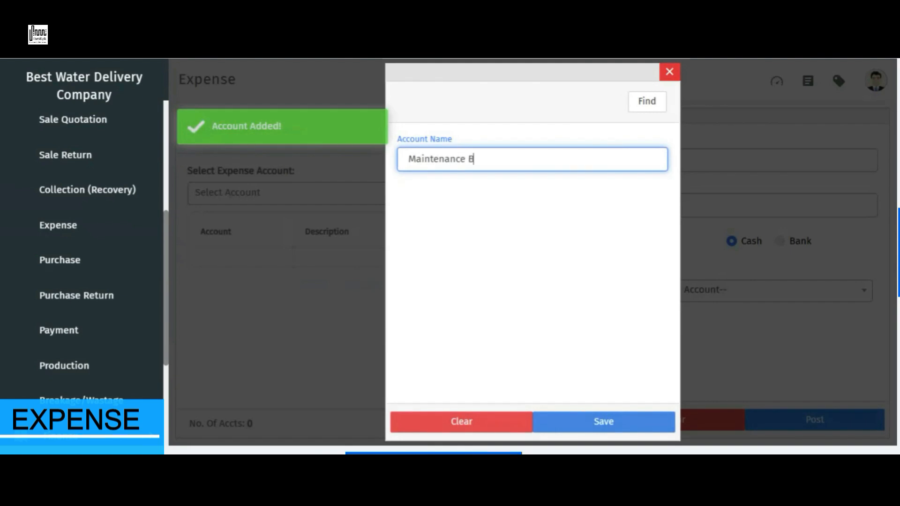
type("olan")
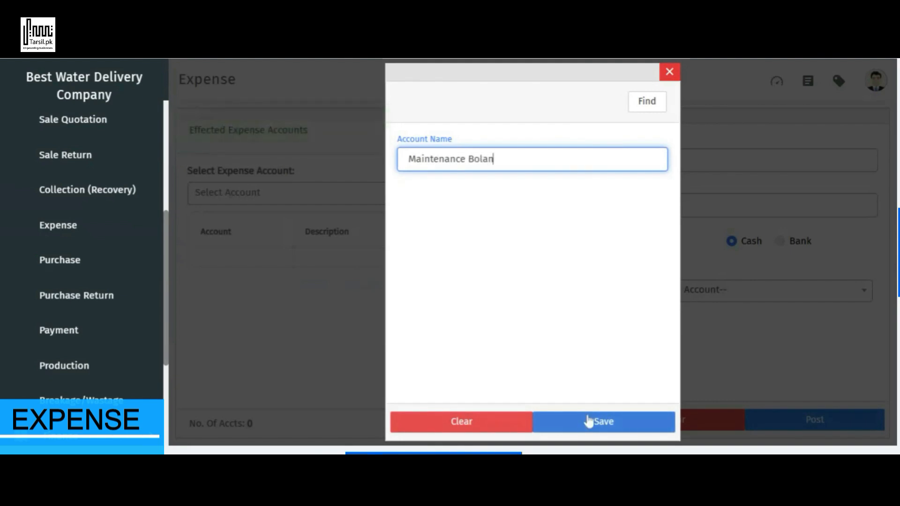
left_click(589, 421)
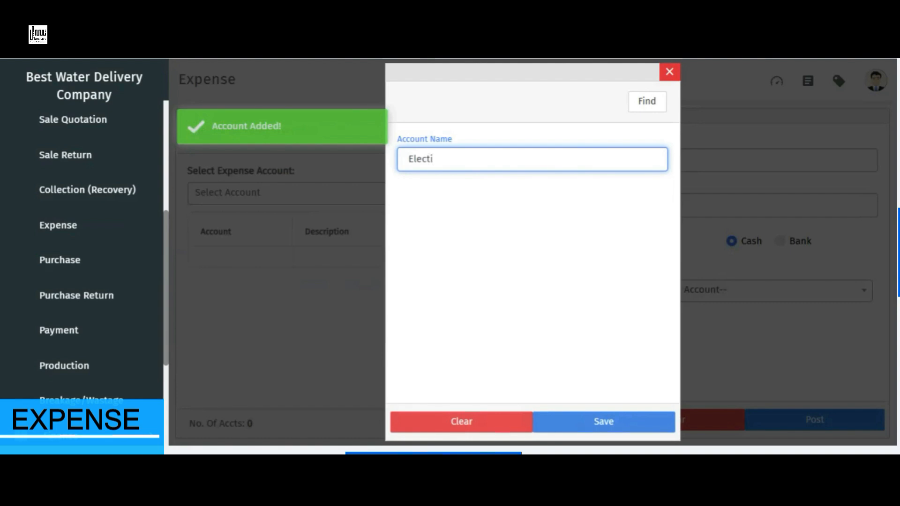
Step: Create and save a third expense account named Electricity Bill, correcting the spelling of the name
type("Electicity")
key("BackSpace")
key("BackSpace")
key("BackSpace")
key("BackSpace")
key("BackSpace")
type("rici")
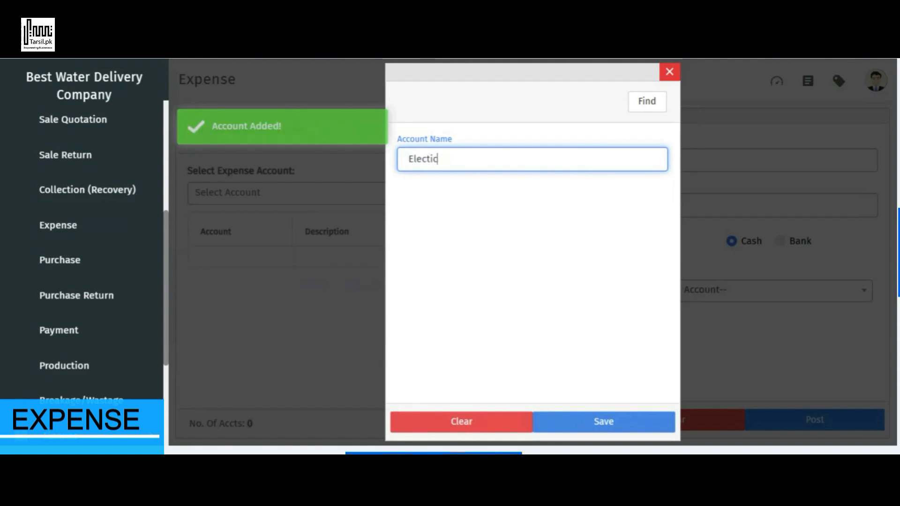
type("ty Bill")
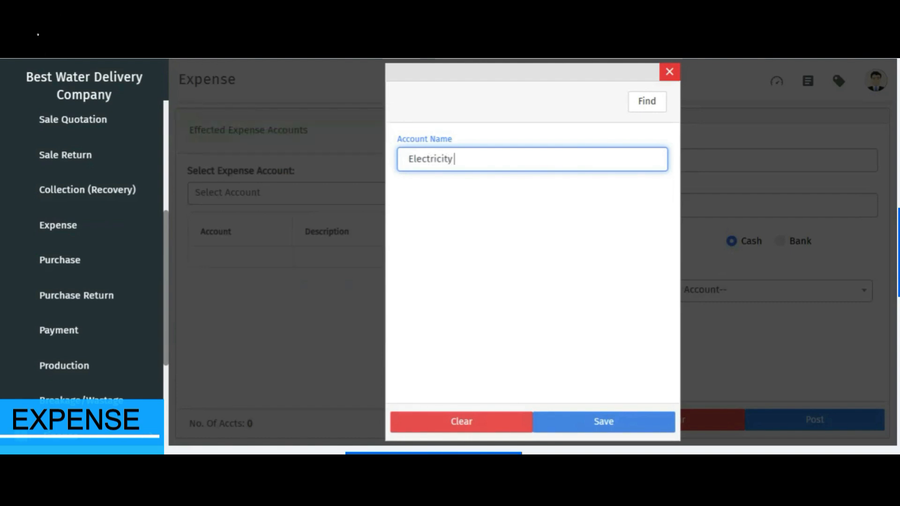
left_click(607, 419)
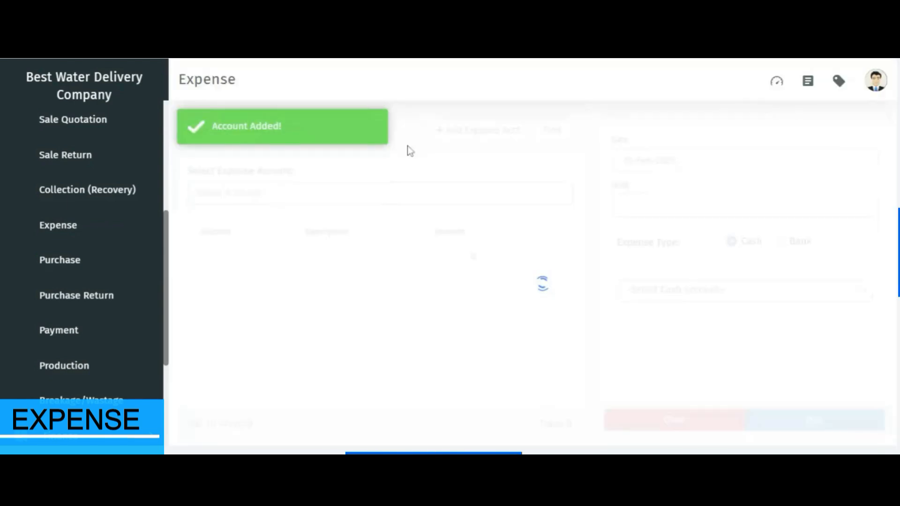
Step: Add the Fuel Bolan account to the list of effected expense accounts
left_click(300, 194)
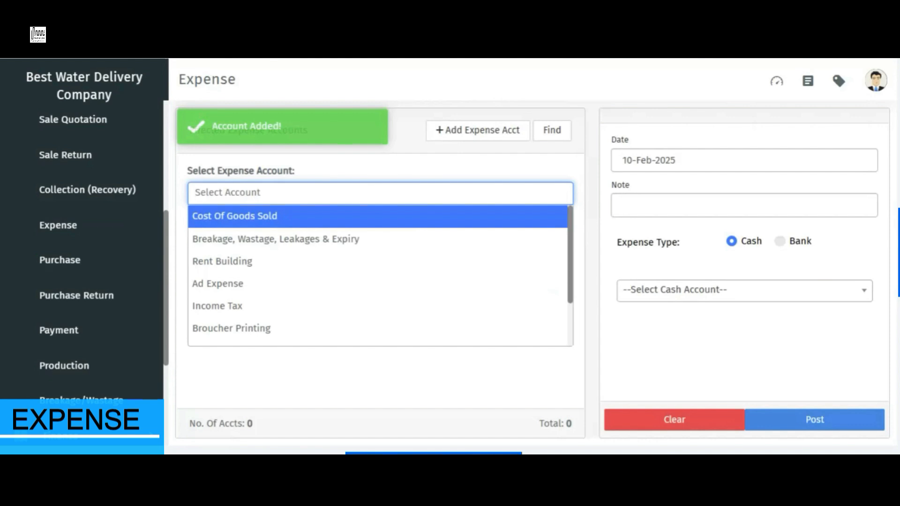
scroll(303, 306, "down", 1)
scroll(304, 309, "down", 1)
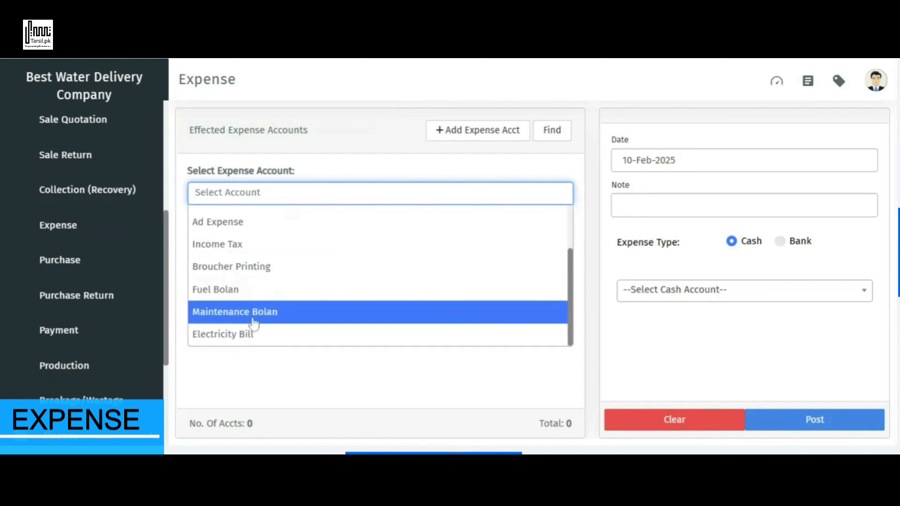
left_click(252, 291)
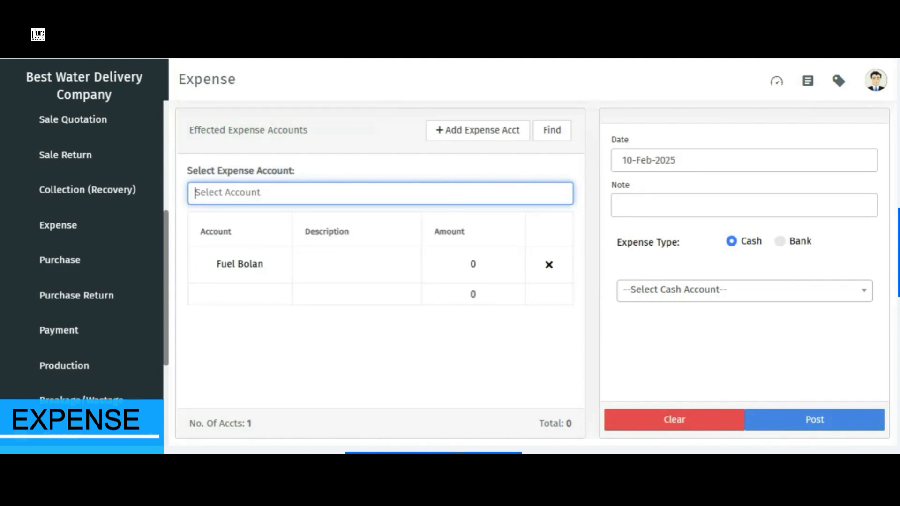
Step: Add the Electricity Bill and Maintenance Bolan accounts to the list of effected expense accounts
key("Down")
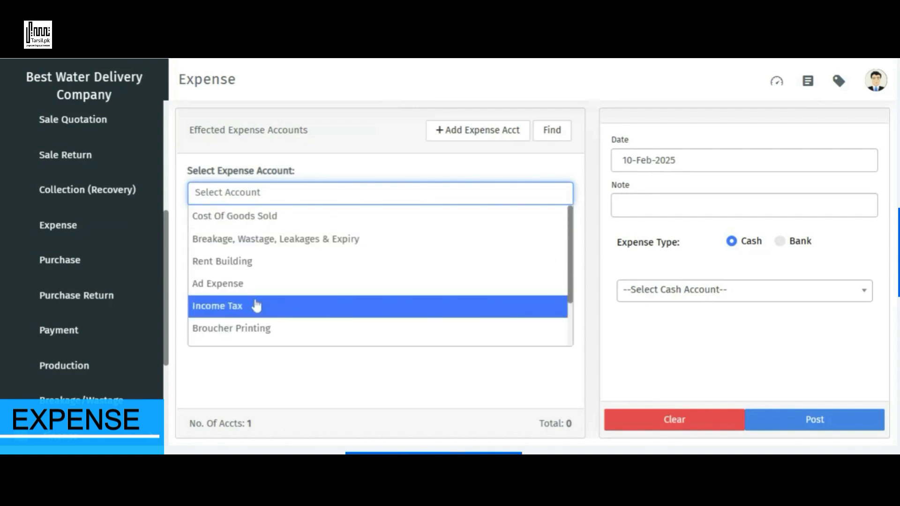
scroll(257, 306, "down", 1)
scroll(257, 306, "down", 2)
left_click(243, 338)
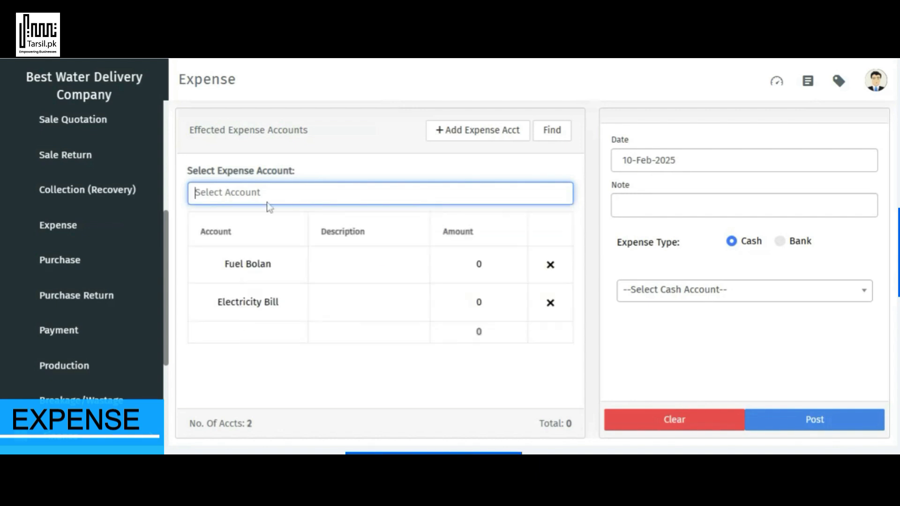
key("Down")
scroll(295, 313, "down", 3)
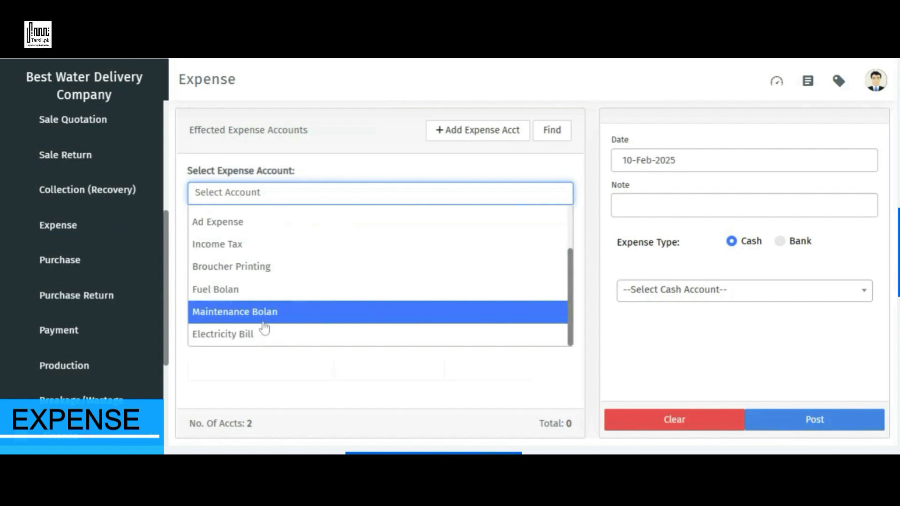
left_click(264, 321)
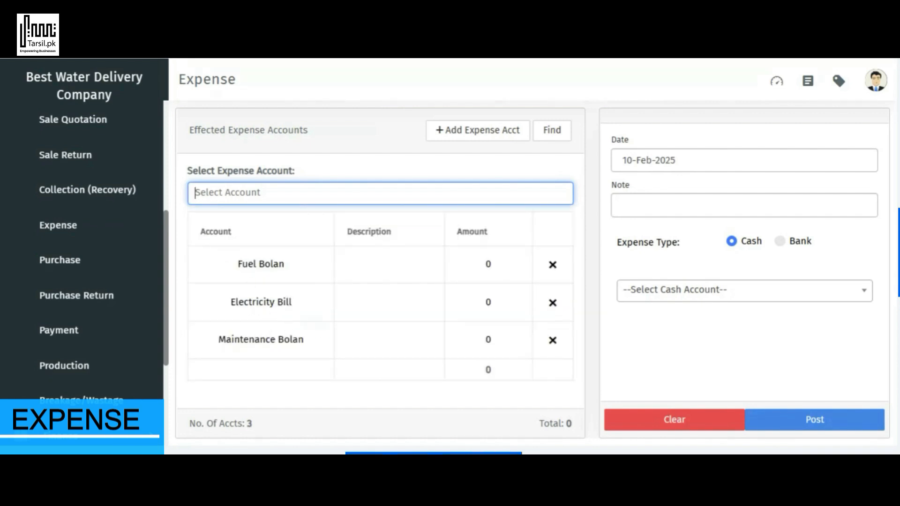
Step: Set the expense amount to 5000 for Fuel Bolan and 15000 for Electricity Bill
left_click(490, 264)
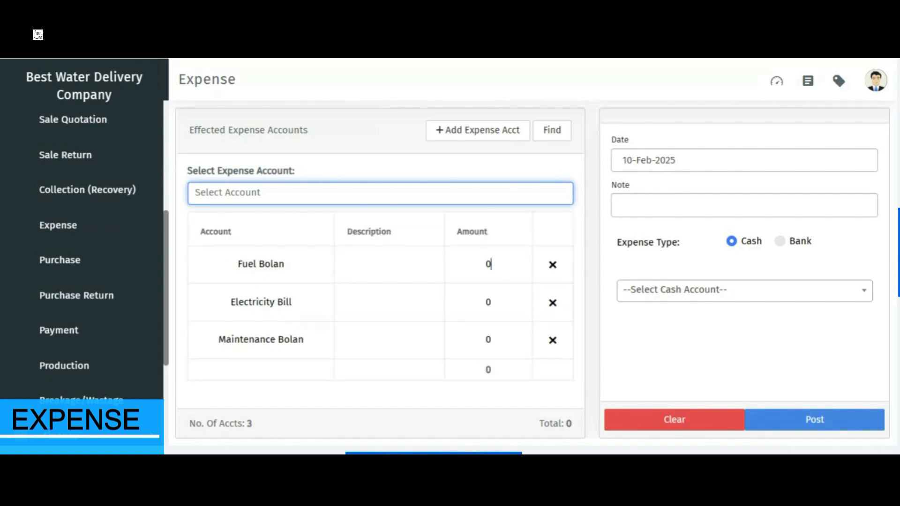
type("5000")
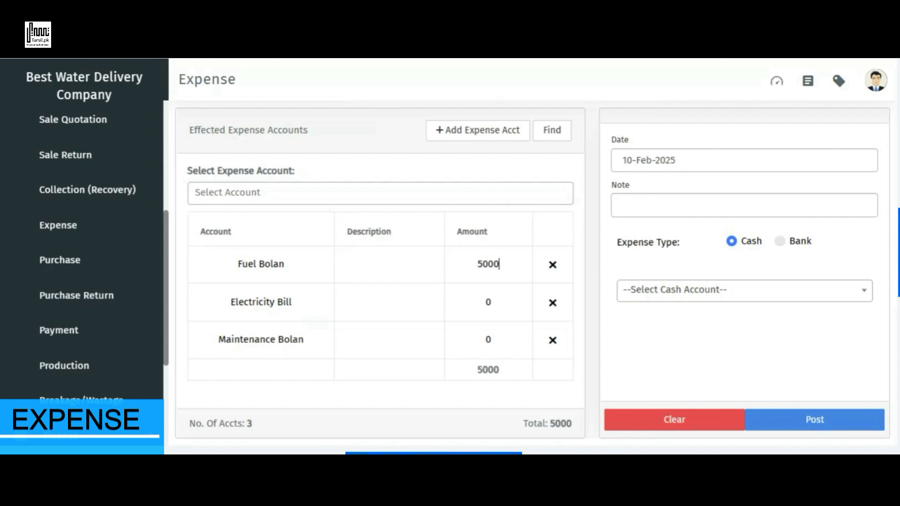
key("Tab")
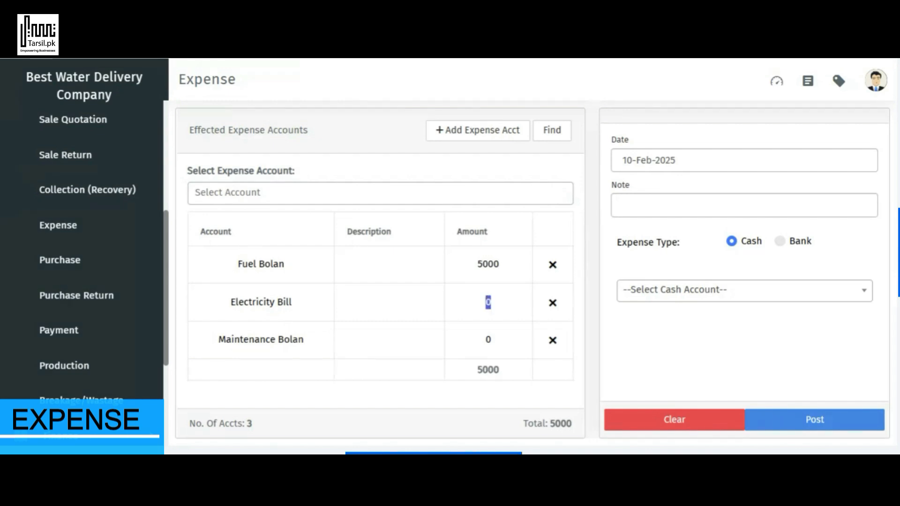
type("1500")
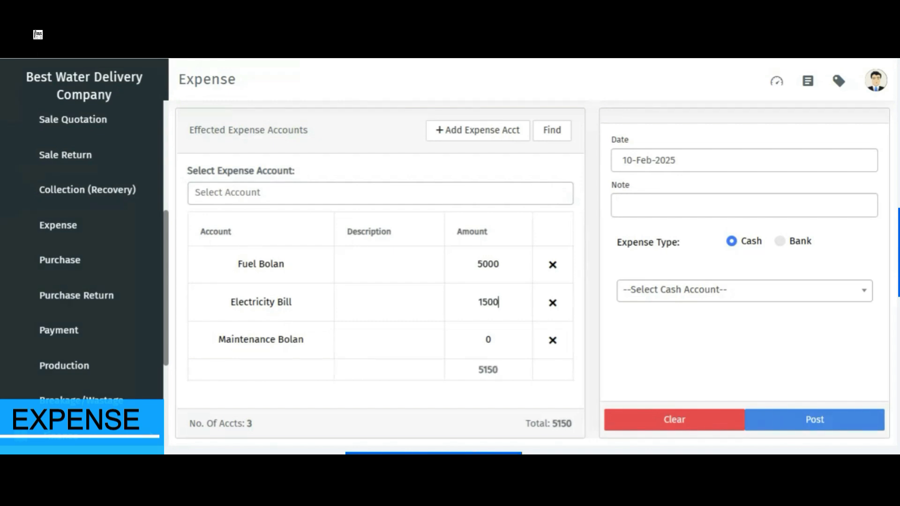
type("0")
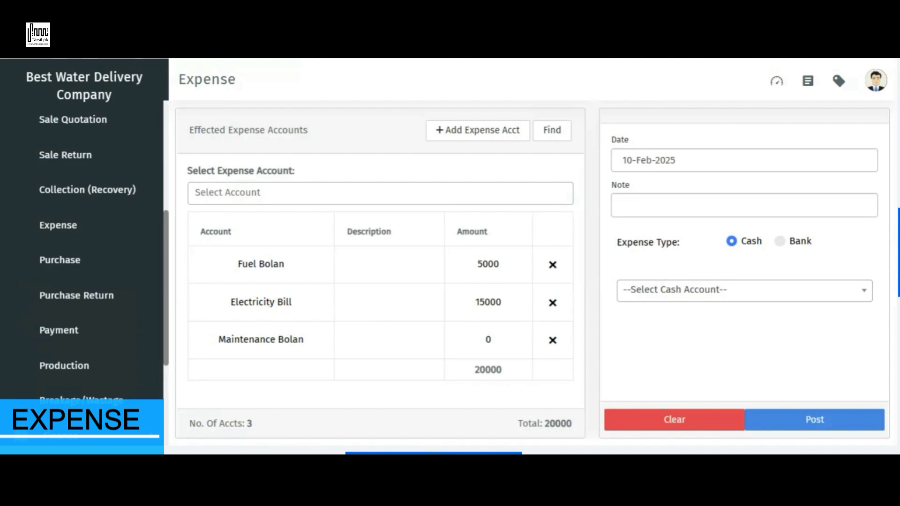
Step: Set the Maintenance Bolan amount to 3500 and give it the description "including oil change"
key("Tab")
type("35")
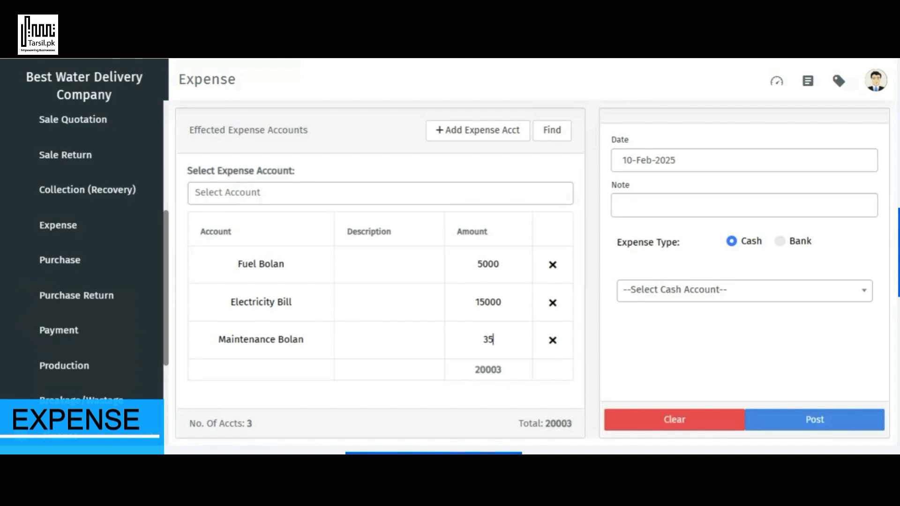
type("00")
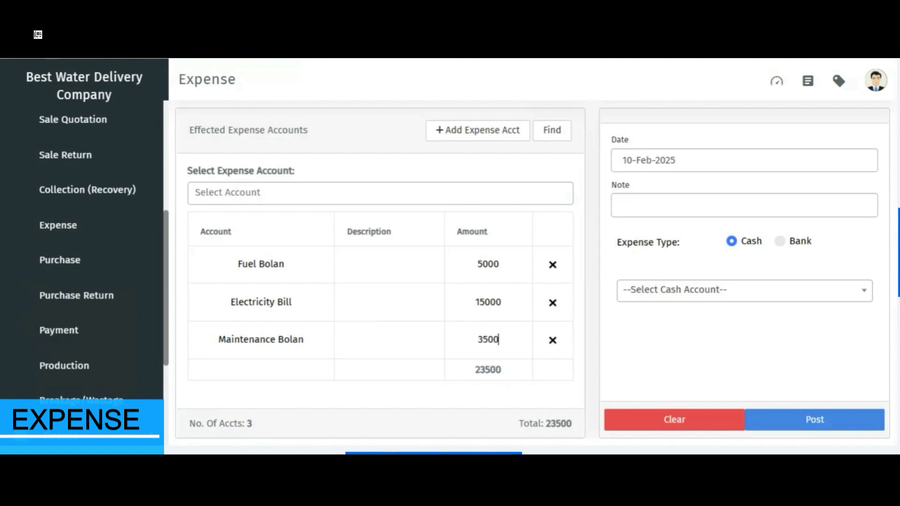
type("inclu")
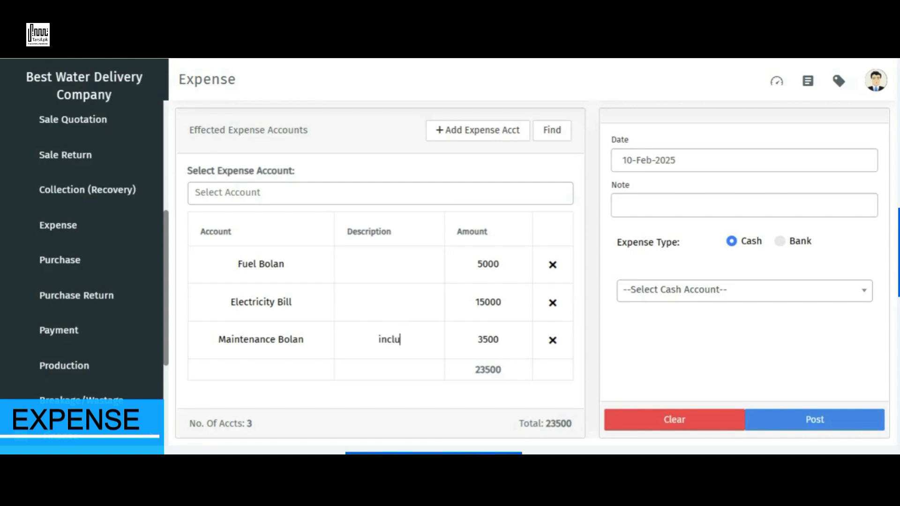
type("ding oil change")
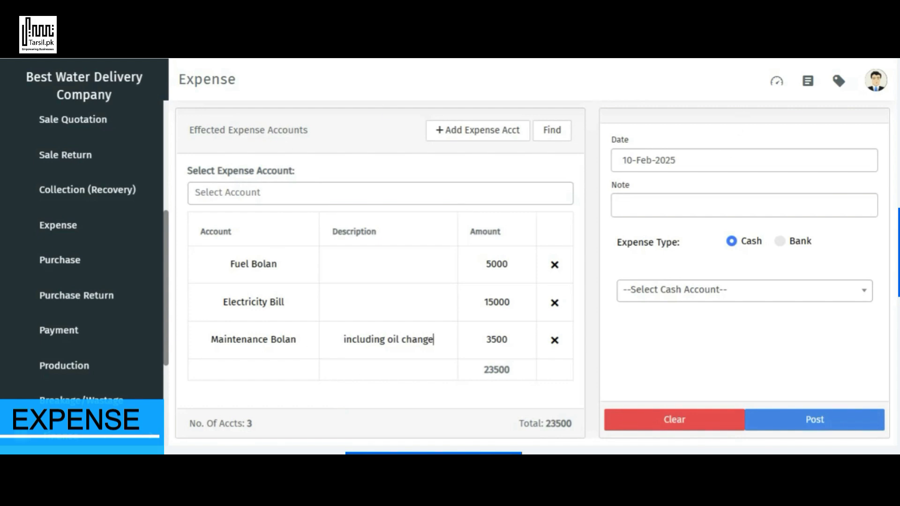
Step: Fill in the expense note with "Expense made by" followed by the responsible person's title and name
left_click(624, 205)
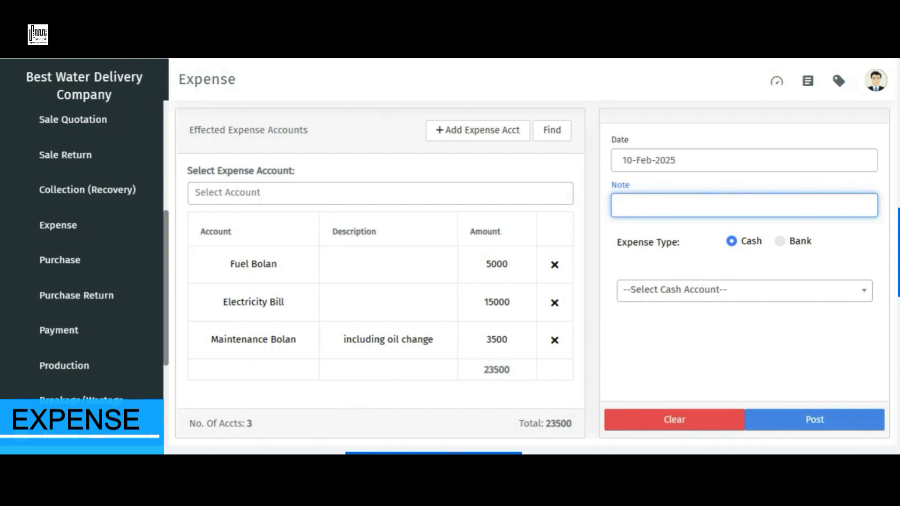
type("Exp")
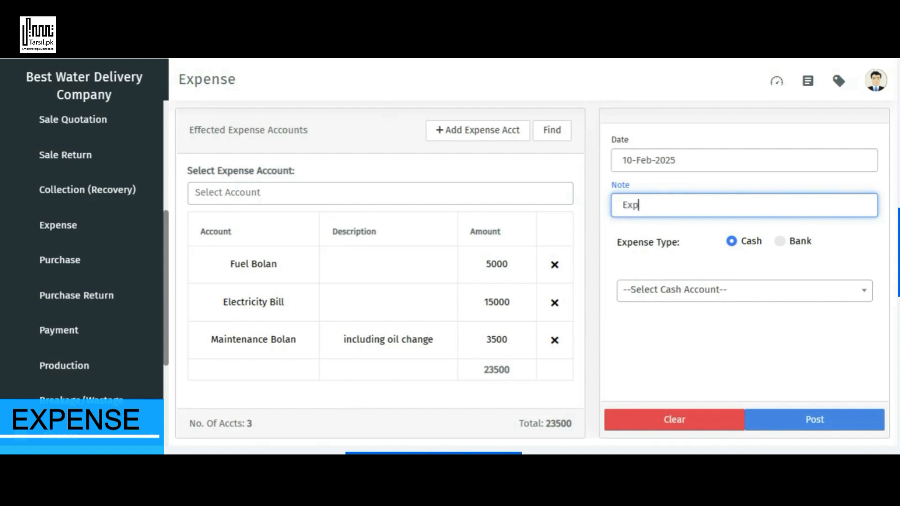
type("ense made by")
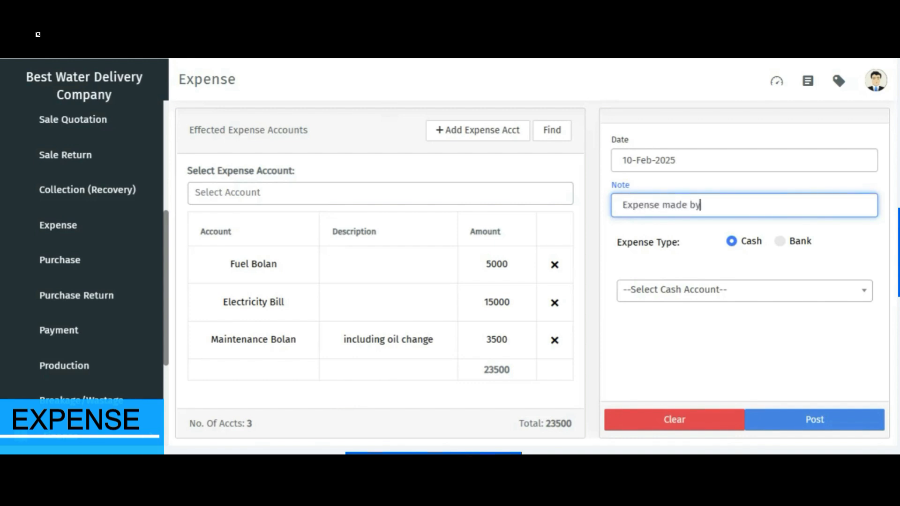
type(" Mr. Khalid")
Step: Select Cash Office as the cash account and post the expense voucher dated 10-Feb-2025 without printing
left_click(717, 293)
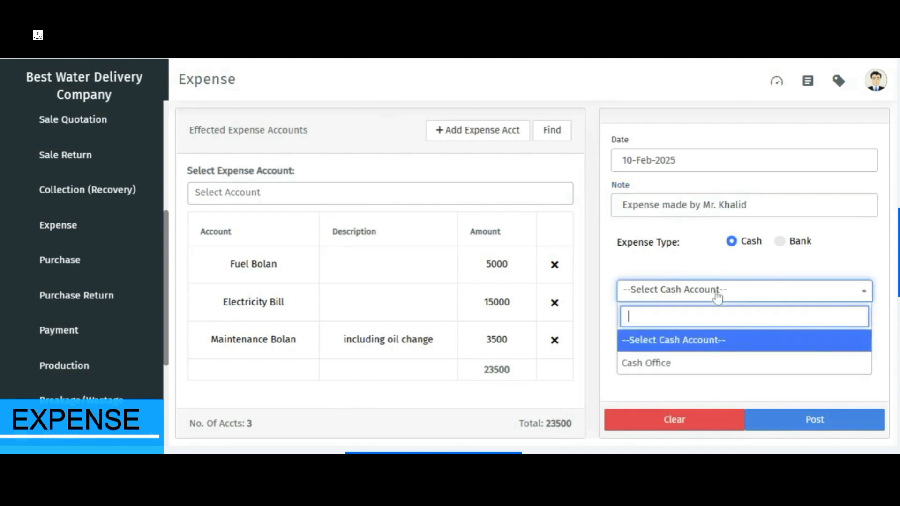
left_click(684, 370)
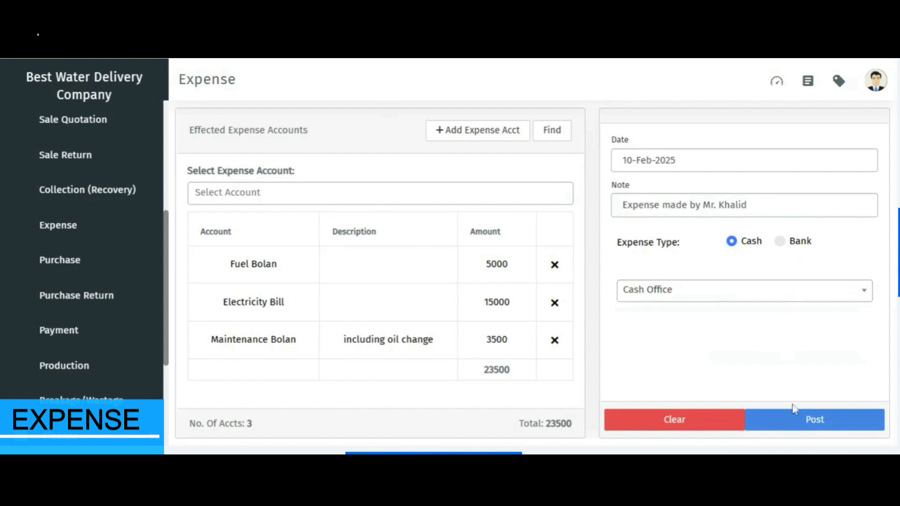
left_click(796, 420)
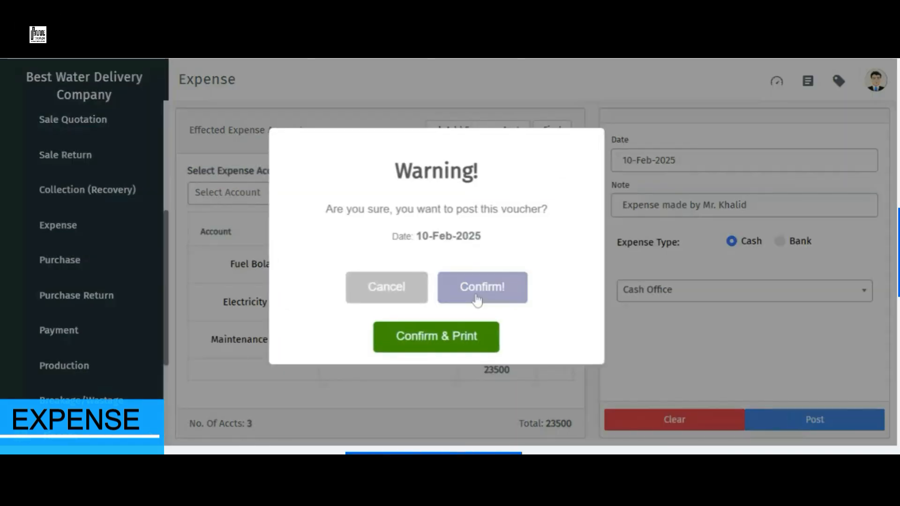
left_click(478, 299)
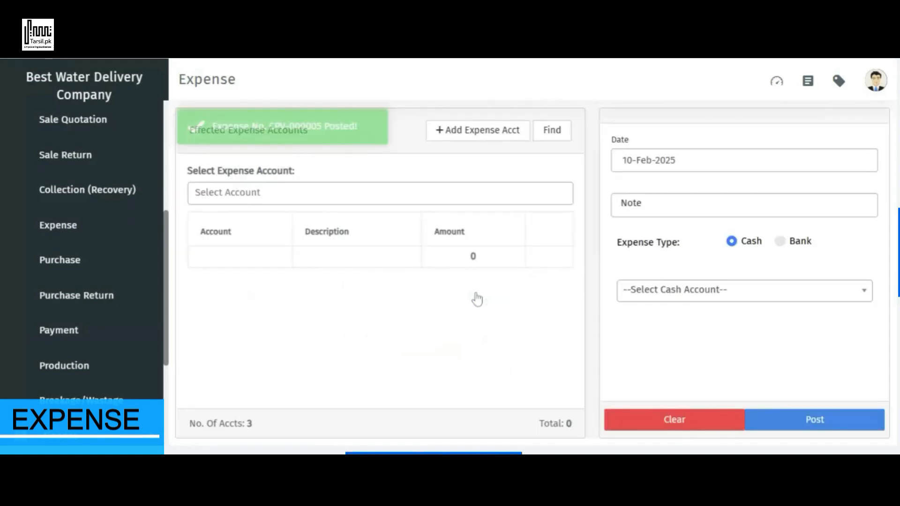
Step: Find the posted 10-Feb-2025 expense among the saved expenses, print it, and close the expense list
left_click(556, 140)
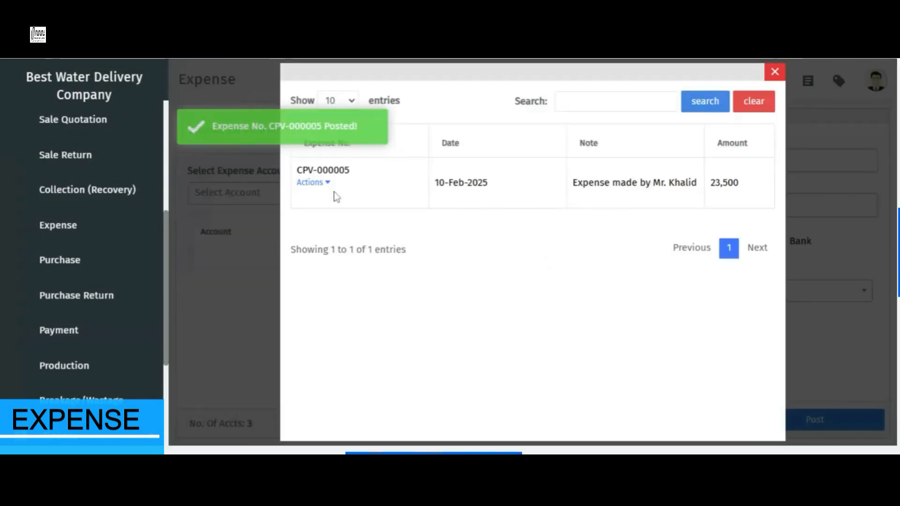
left_click(324, 184)
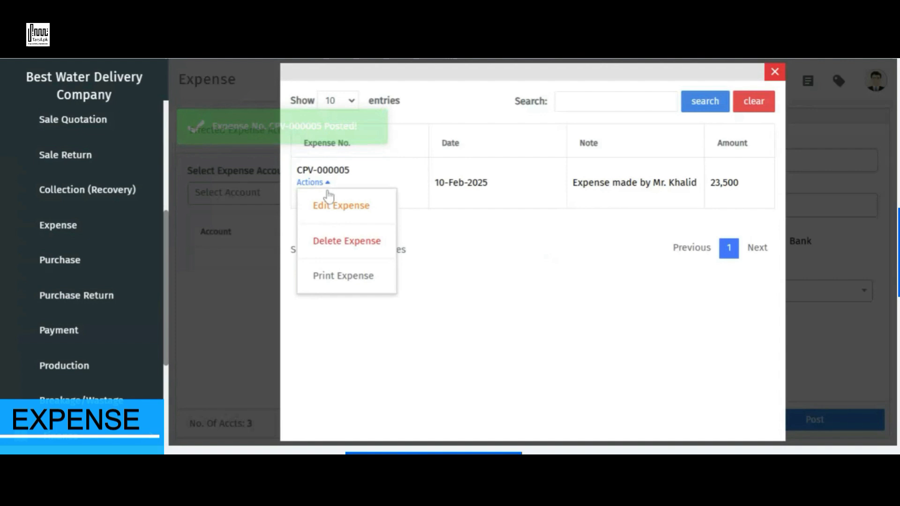
left_click(343, 277)
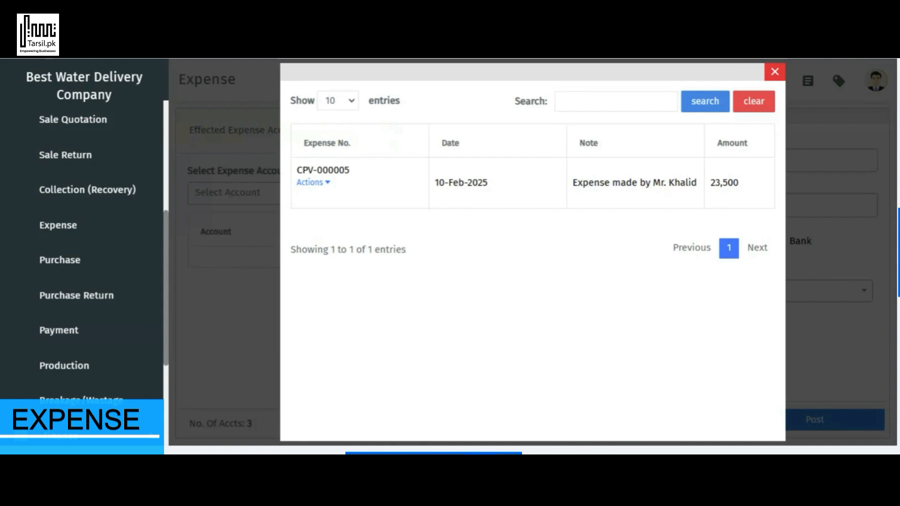
left_click(775, 73)
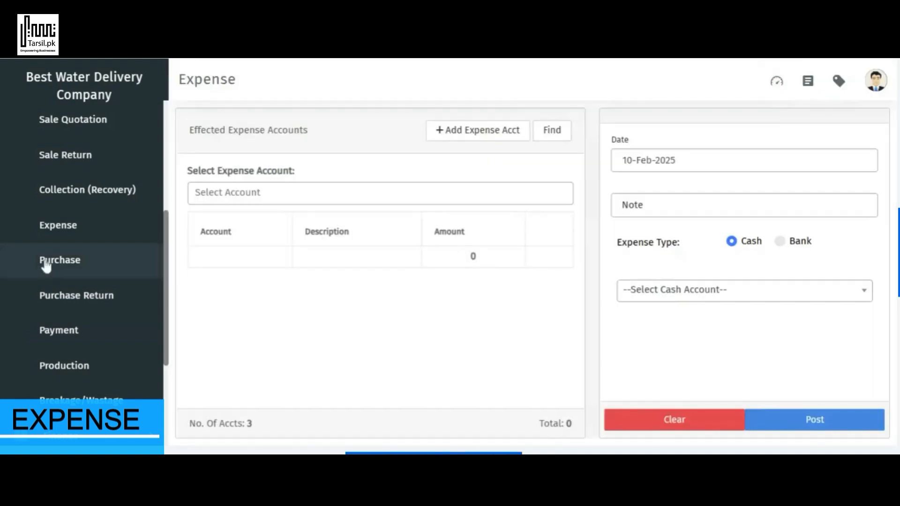
Step: Open the General Ledger report in the Reports section
scroll(46, 265, "down", 4)
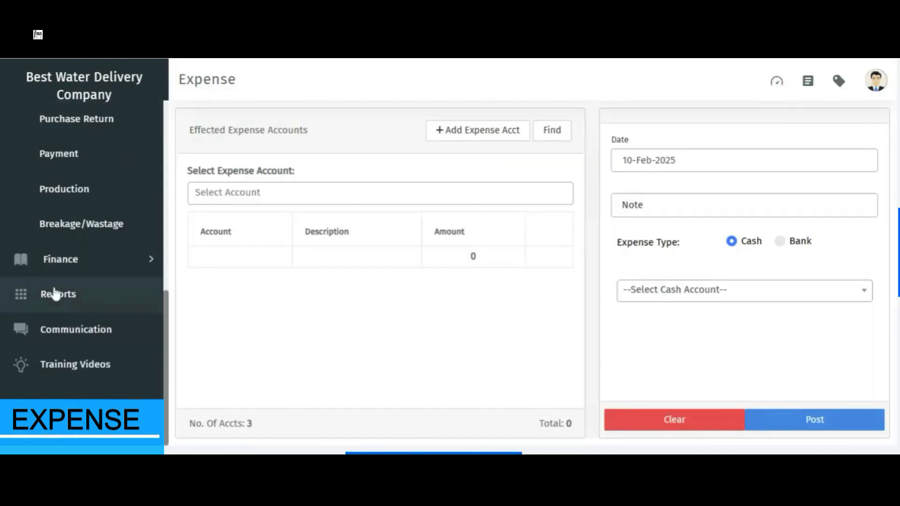
left_click(56, 294)
scroll(280, 375, "down", 5)
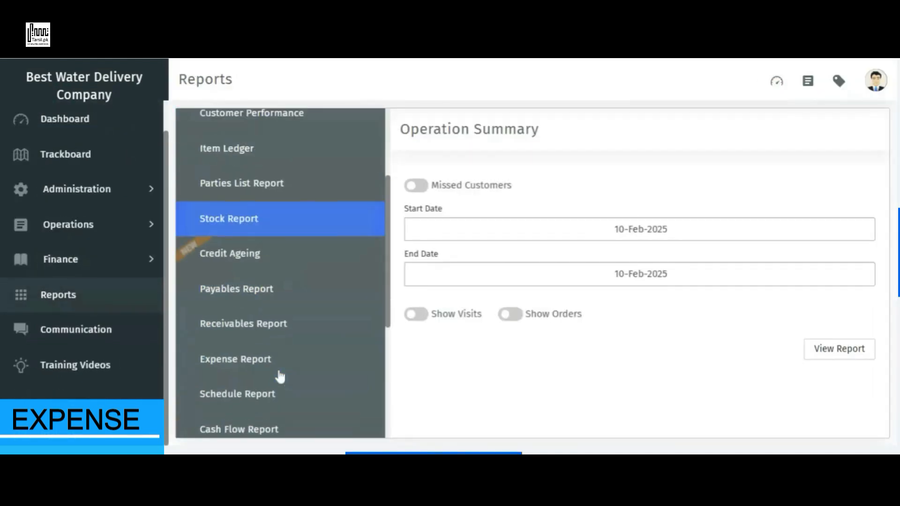
scroll(279, 376, "down", 4)
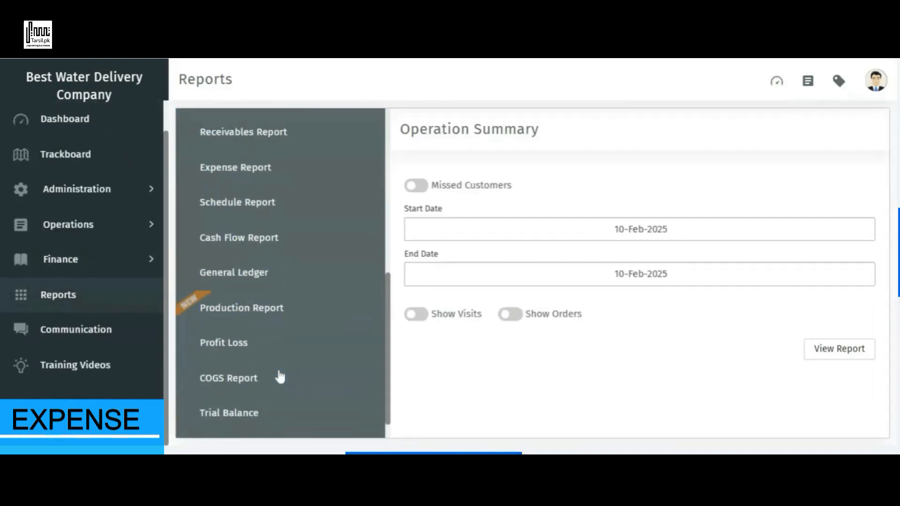
left_click(255, 282)
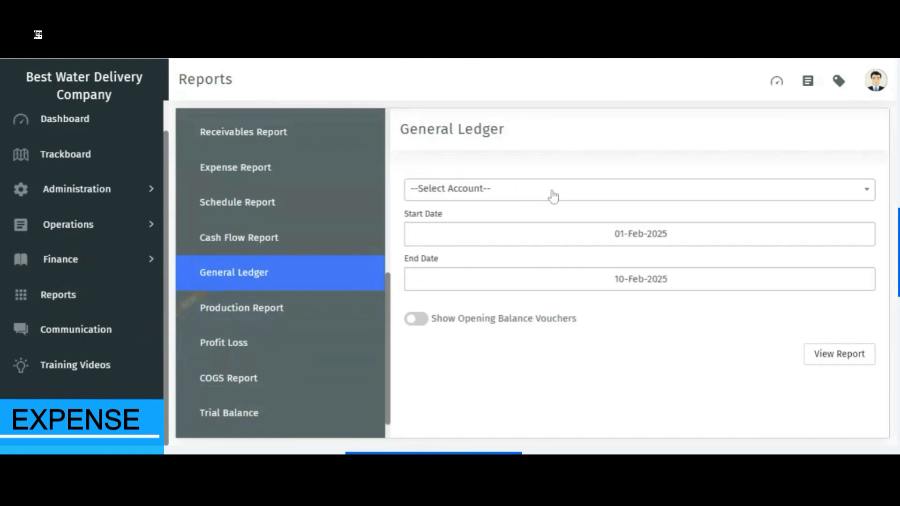
Step: Choose Cash Office as the account for the General Ledger report
left_click(553, 196)
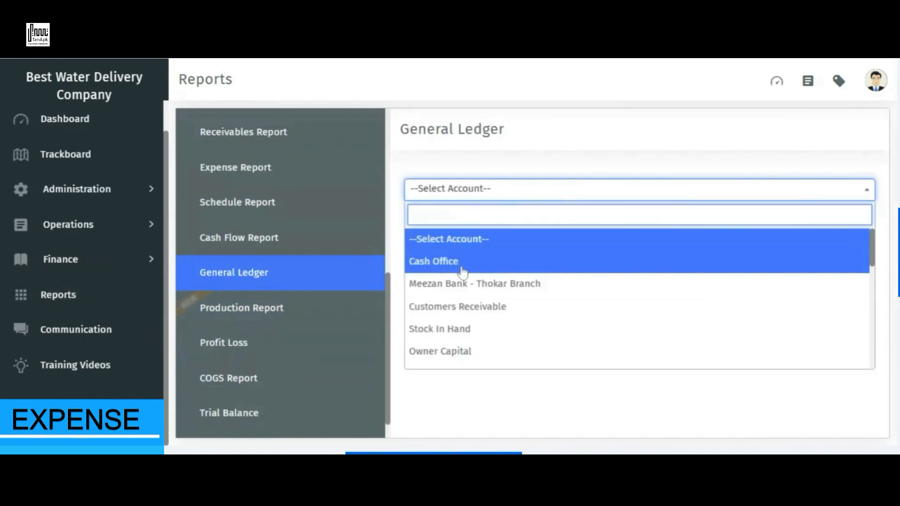
scroll(505, 328, "down", 3)
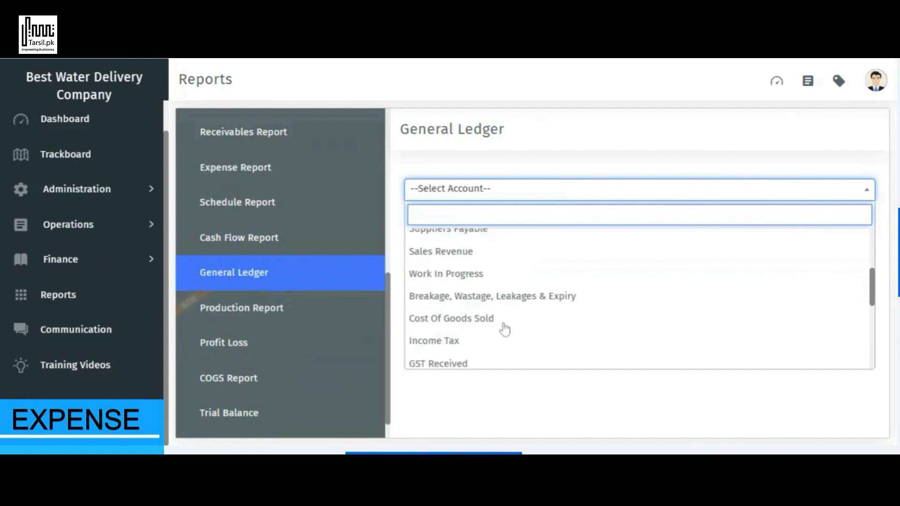
scroll(505, 329, "down", 3)
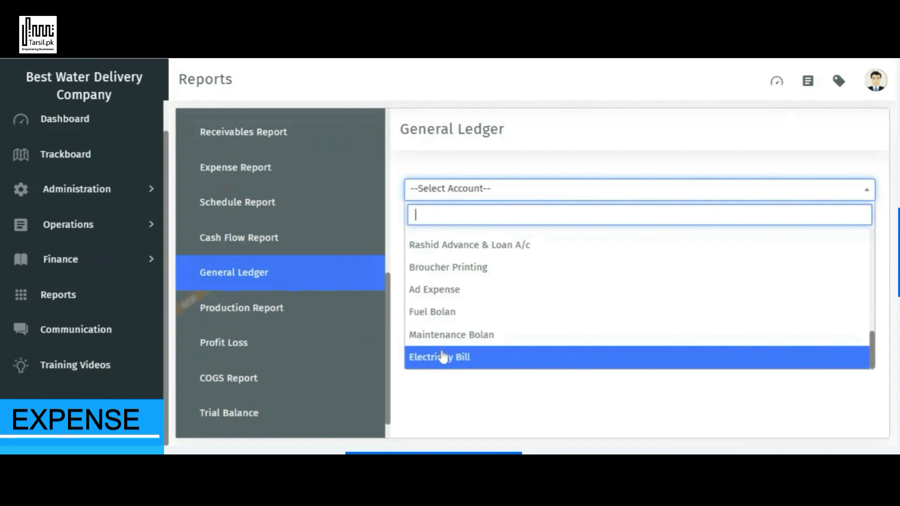
scroll(508, 310, "up", 5)
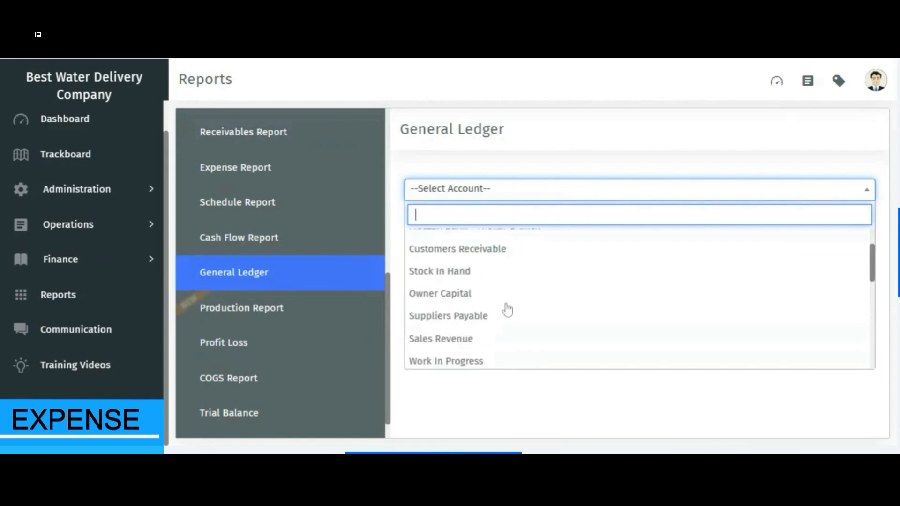
scroll(508, 311, "up", 2)
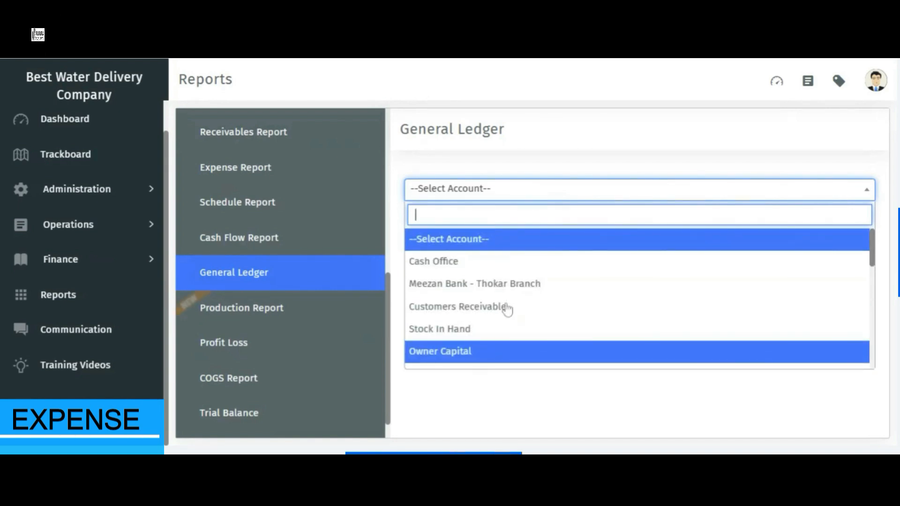
left_click(456, 270)
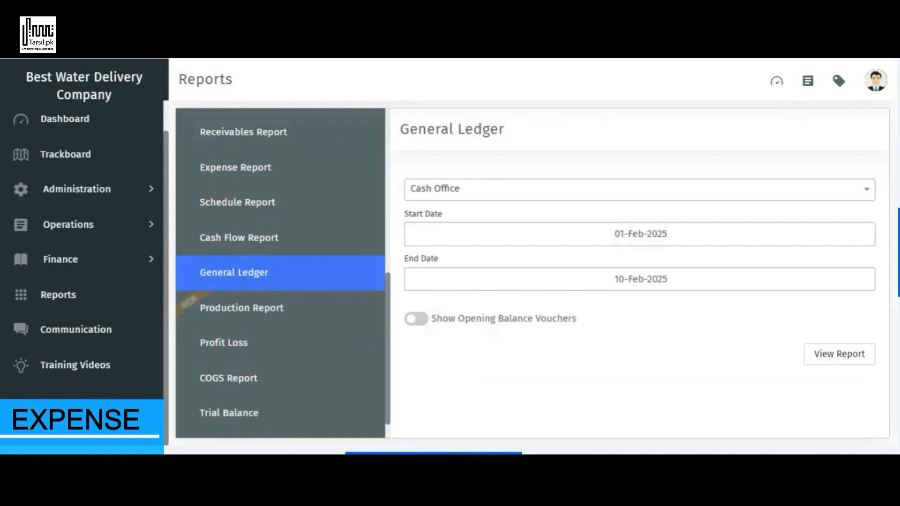
Step: Set the ledger's start date to 01-Dec-2024 and view the Cash Office report
left_click(666, 234)
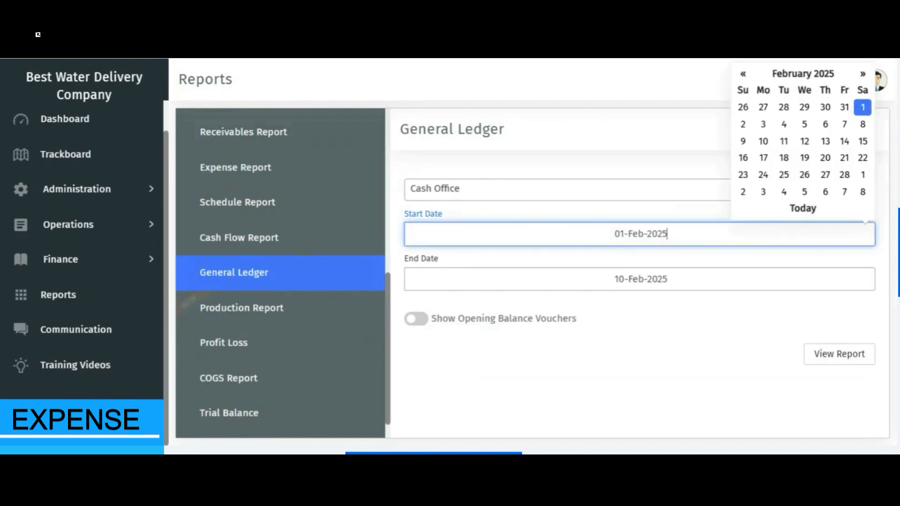
left_click(746, 76)
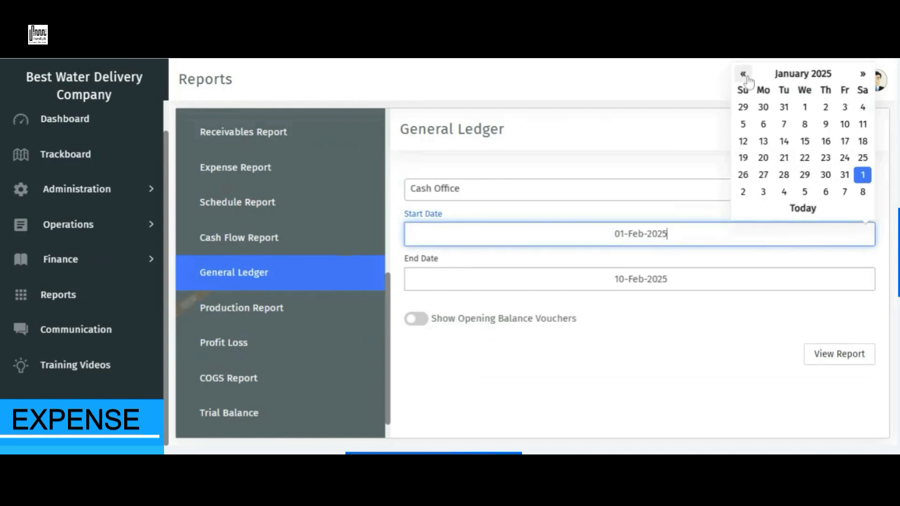
left_click(746, 76)
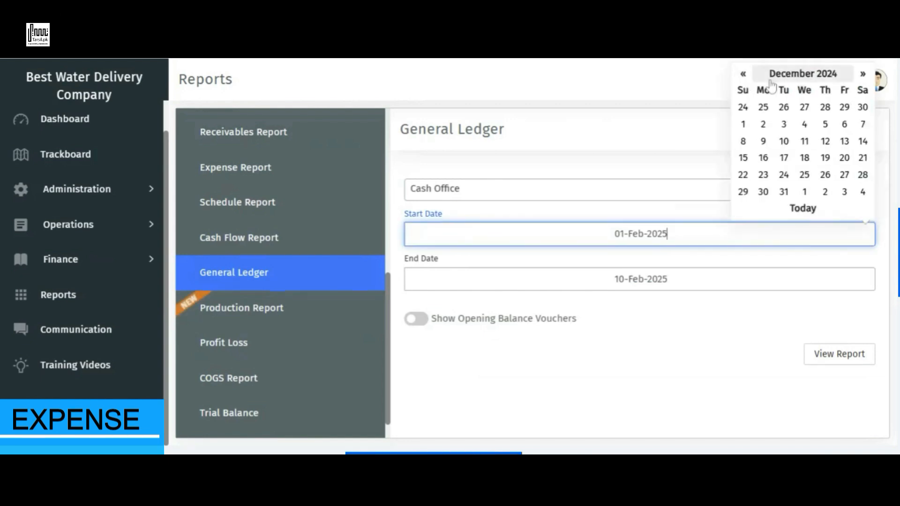
left_click(744, 124)
left_click(689, 318)
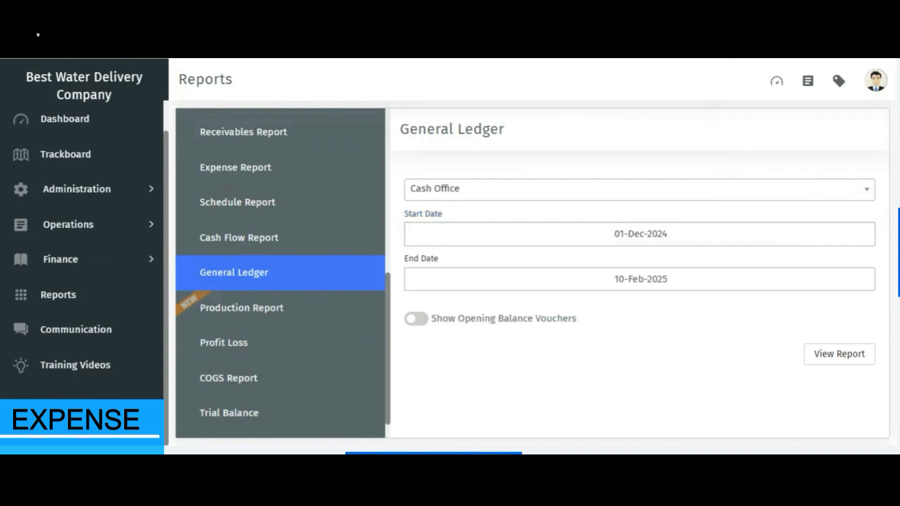
left_click(844, 357)
key("Tab")
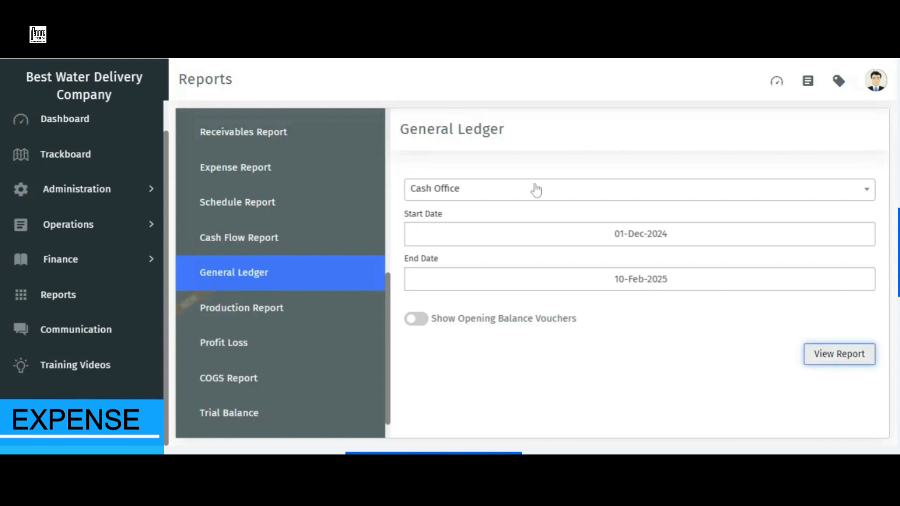